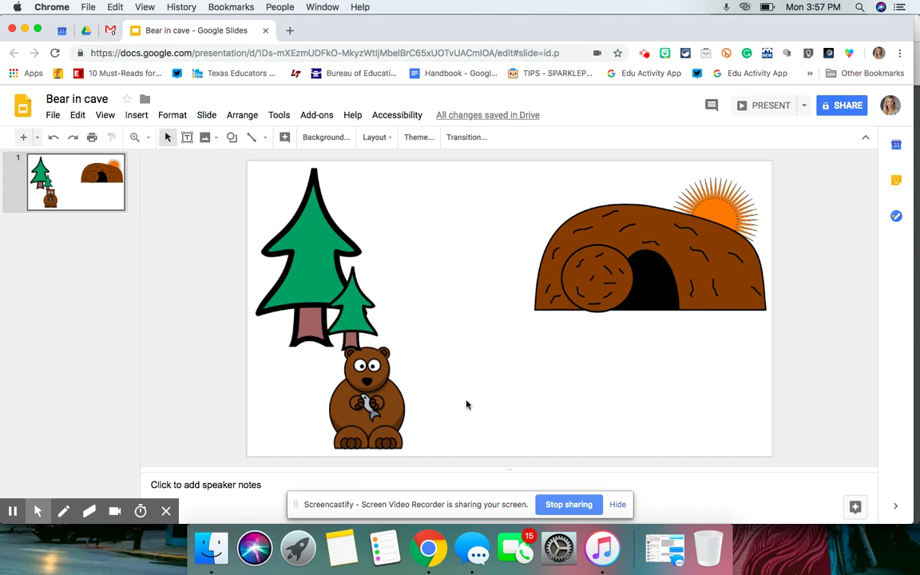
pyautogui.click(138, 115)
pyautogui.moveTo(249, 138)
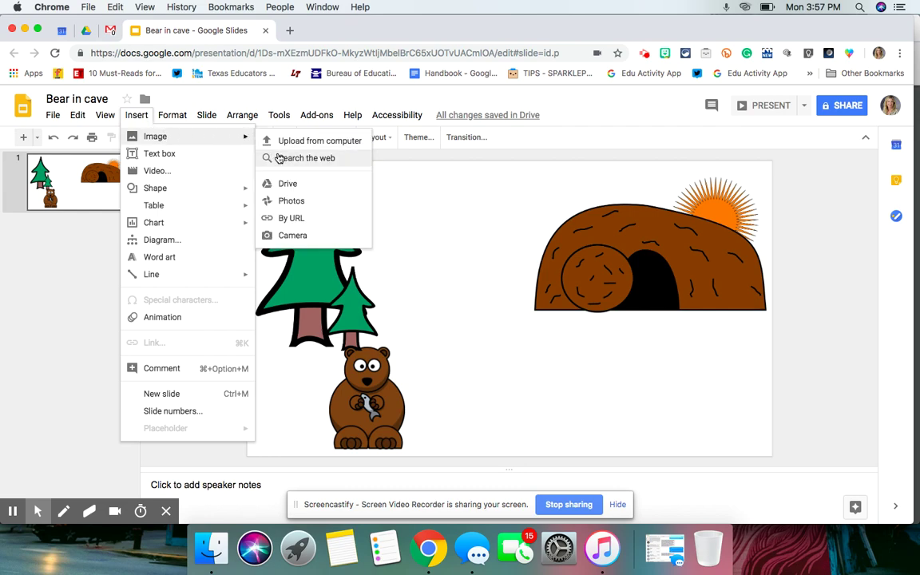
pyautogui.click(448, 245)
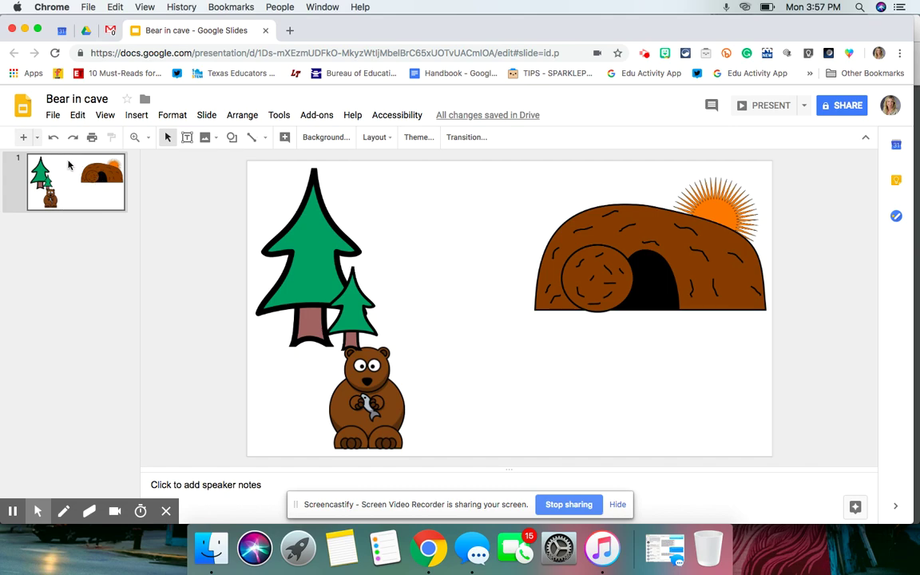
# Duplicate slide 1 and move the bear on the copy slightly toward the cave, just below the small tree
pyautogui.rightClick(71, 198)
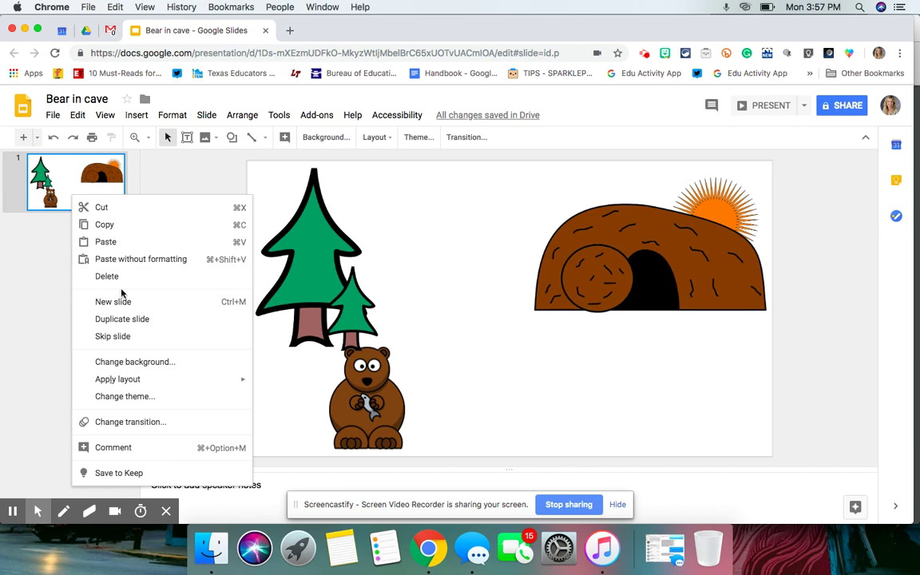
pyautogui.click(128, 319)
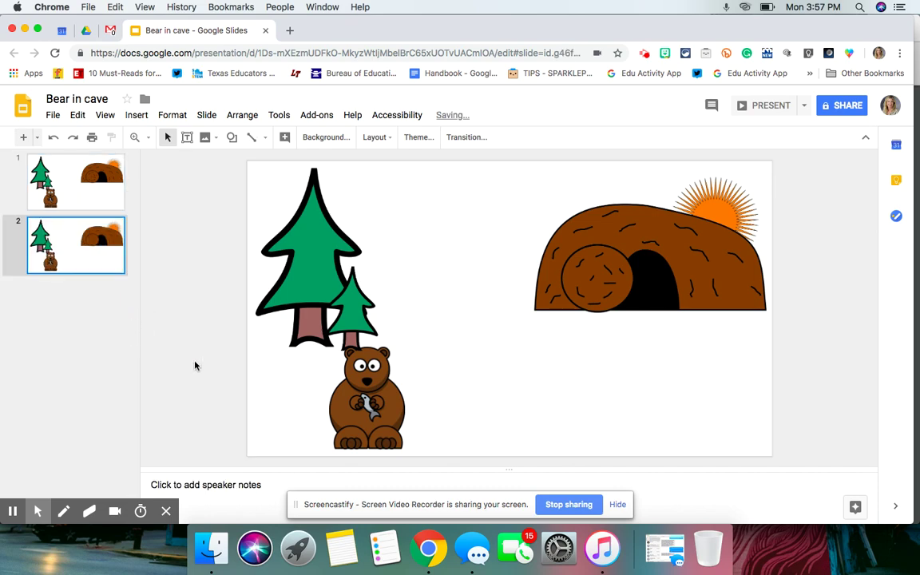
pyautogui.moveTo(359, 422); pyautogui.dragTo(390, 411)
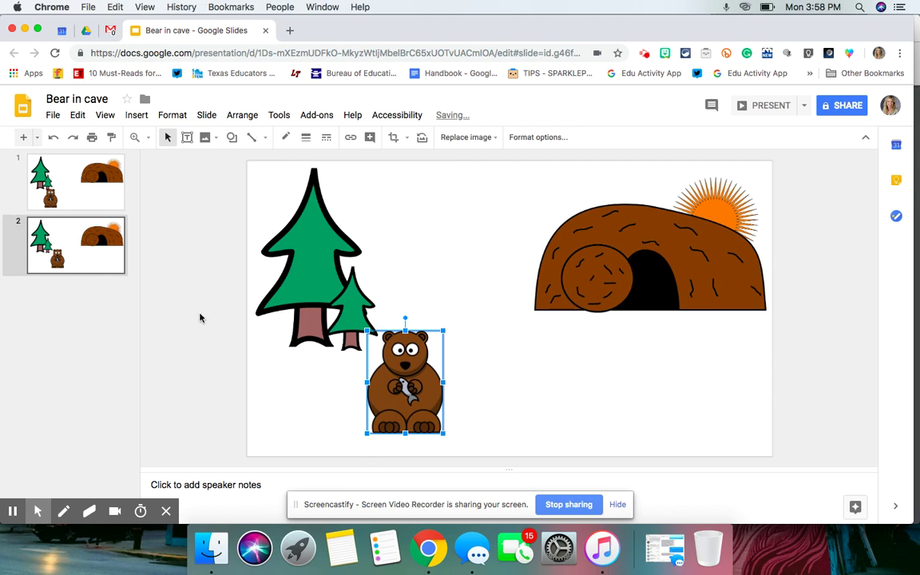
# Duplicate slide 2 and move the bear on the copy up and closer to the cave, between the trees and the cave
pyautogui.click(81, 253)
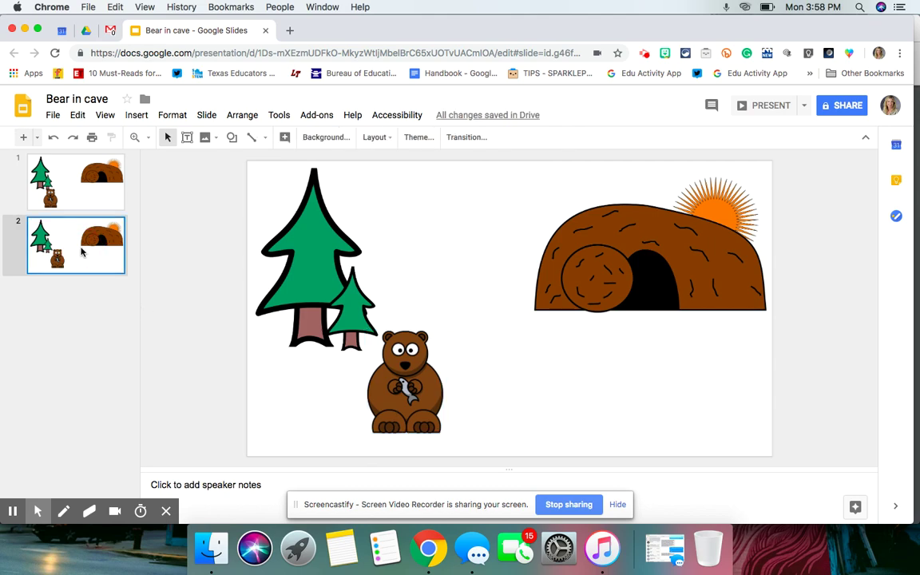
pyautogui.rightClick(80, 252)
pyautogui.click(118, 331)
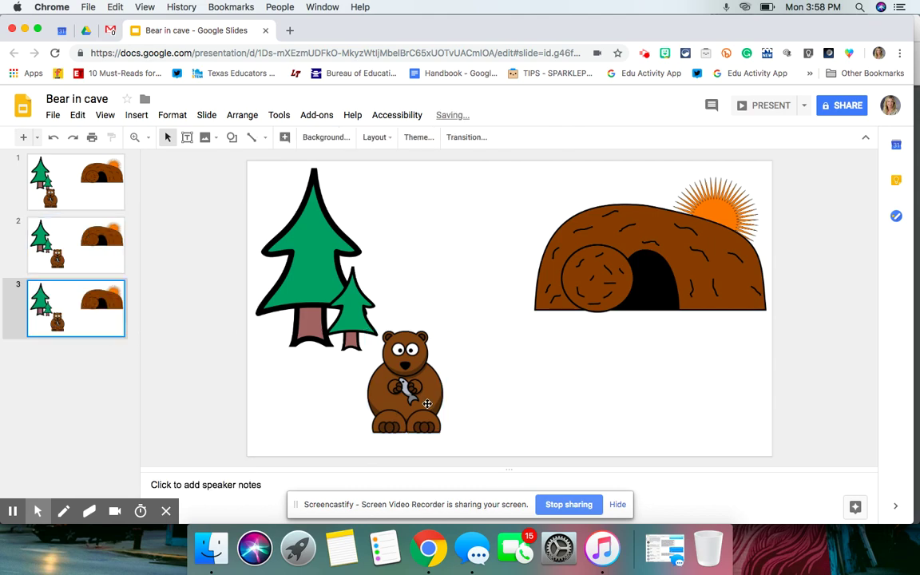
pyautogui.moveTo(427, 404); pyautogui.dragTo(508, 377)
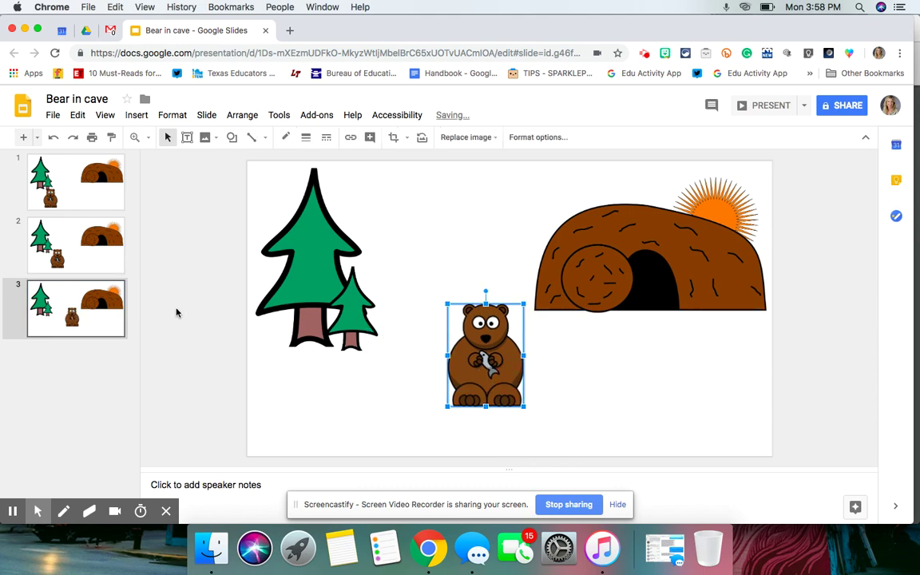
# Duplicate slide 3 and move the bear on the copy so it overlaps the cave's near lower corner
pyautogui.rightClick(78, 285)
pyautogui.click(101, 334)
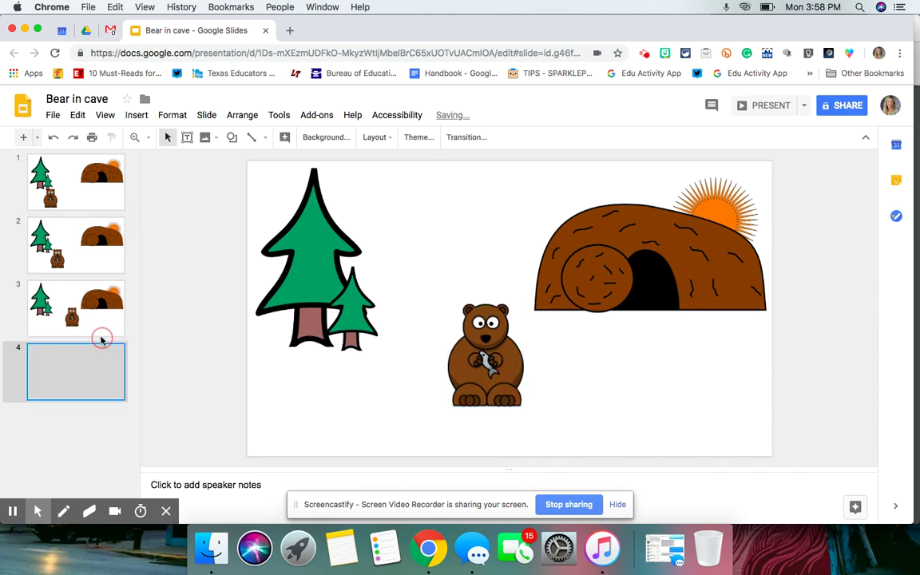
pyautogui.moveTo(478, 359)
pyautogui.mouseDown()
pyautogui.moveTo(540, 372)
pyautogui.moveTo(569, 359)
pyautogui.mouseUp()
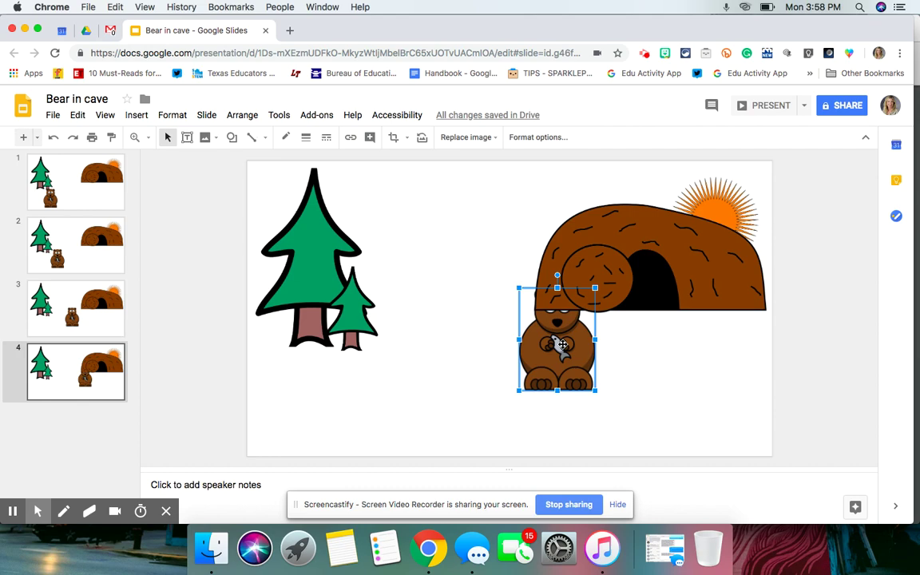
# Bring the bear on slide 4 to the front so it stands in front of the cave
pyautogui.rightClick(562, 344)
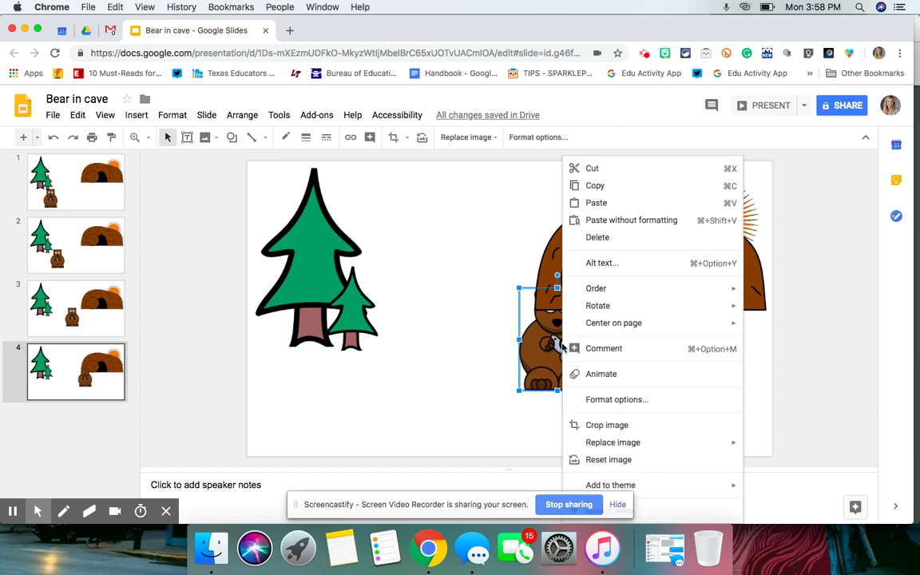
pyautogui.moveTo(613, 299)
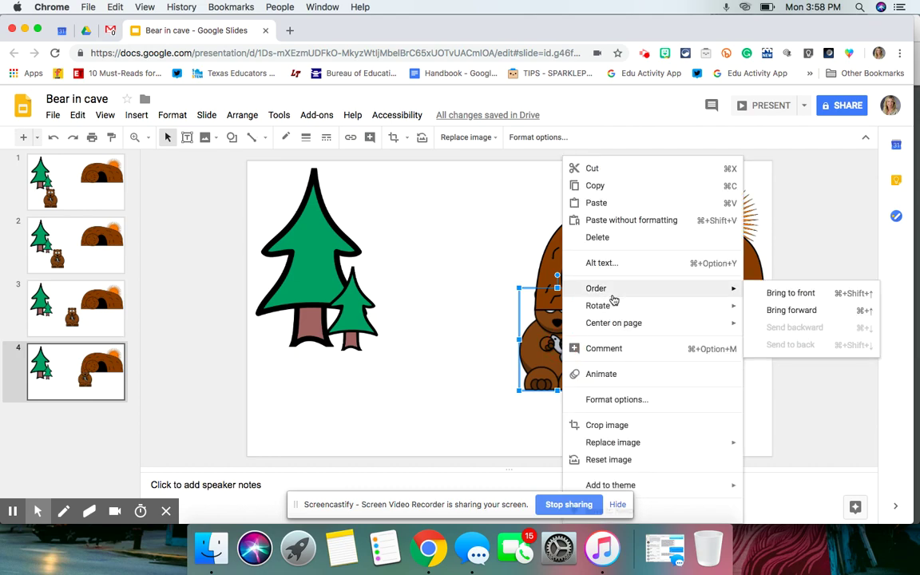
pyautogui.click(762, 293)
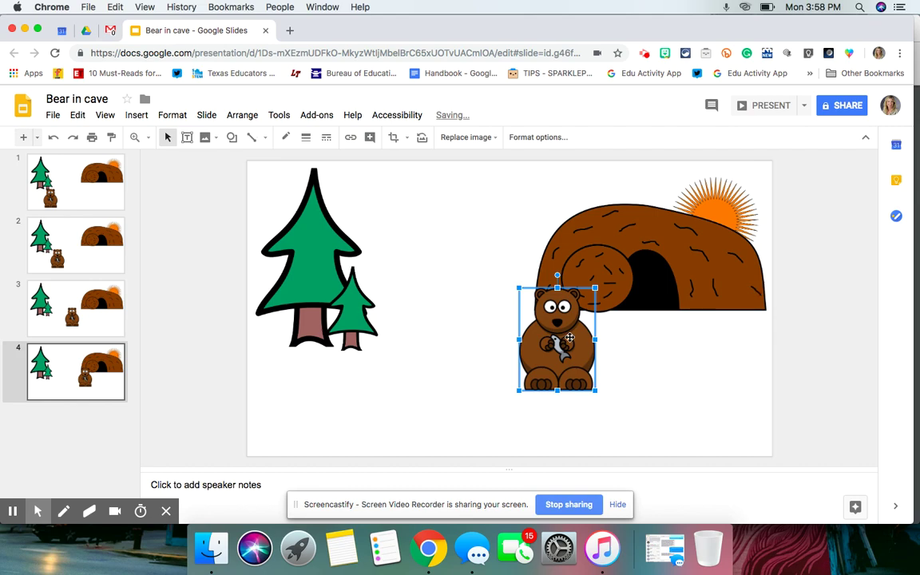
# Duplicate slide 4 and move the bear on the copy in front of the cave's dark opening
pyautogui.rightClick(72, 359)
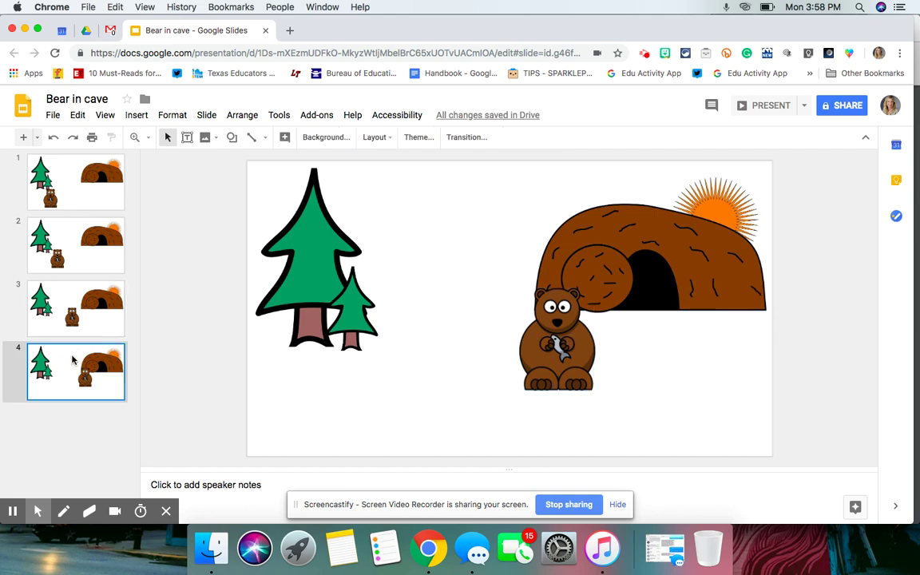
pyautogui.click(98, 329)
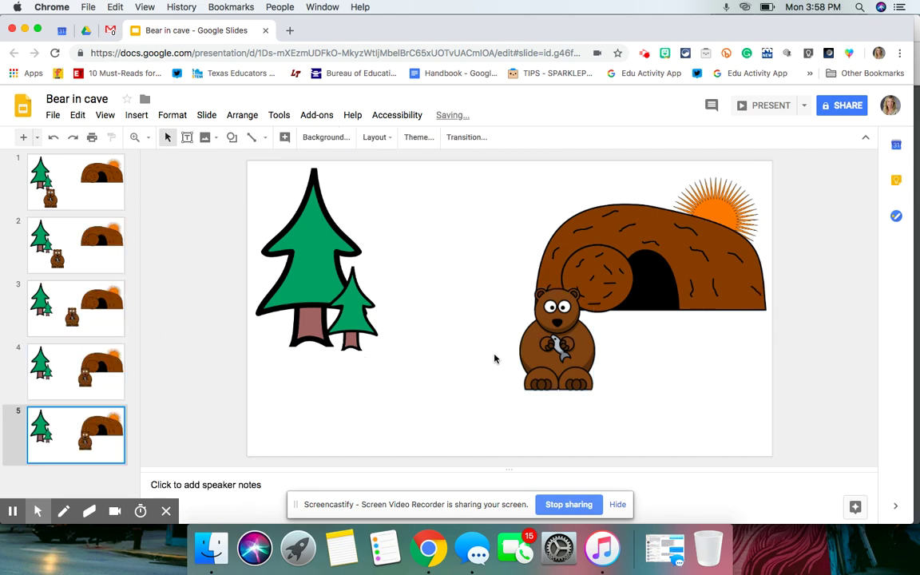
pyautogui.moveTo(559, 345); pyautogui.dragTo(642, 318)
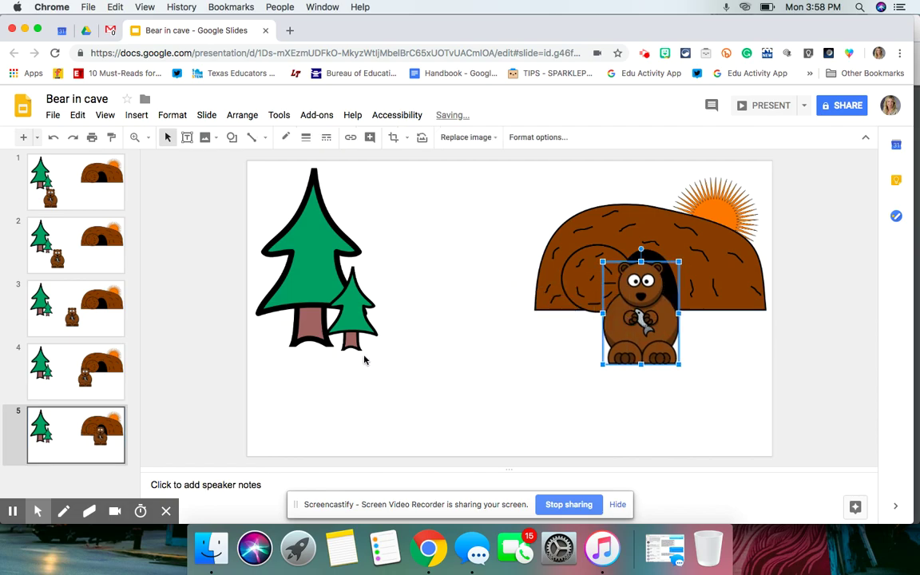
pyautogui.rightClick(91, 402)
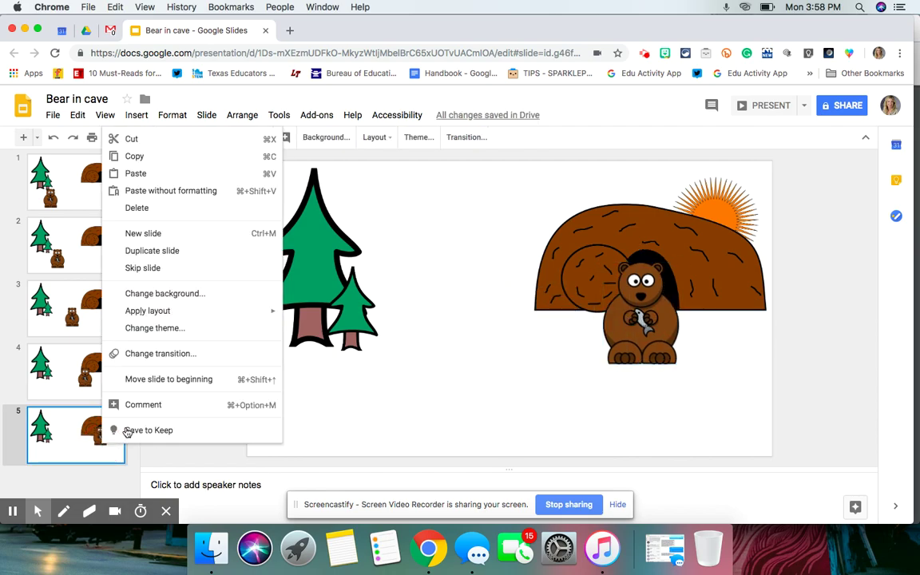
pyautogui.click(374, 410)
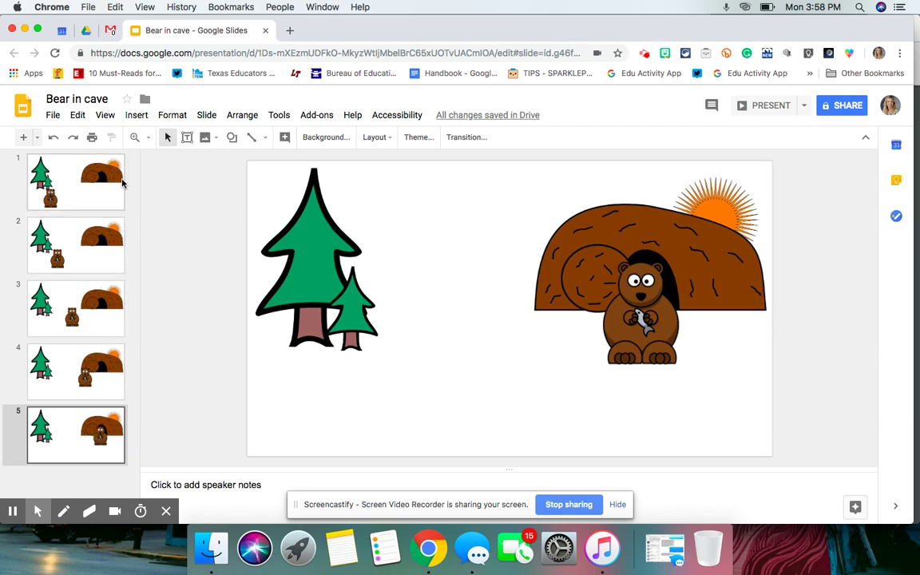
# Open the Tall Tweets website at talltweets.com in a new browser tab
pyautogui.click(289, 30)
pyautogui.write('tall')
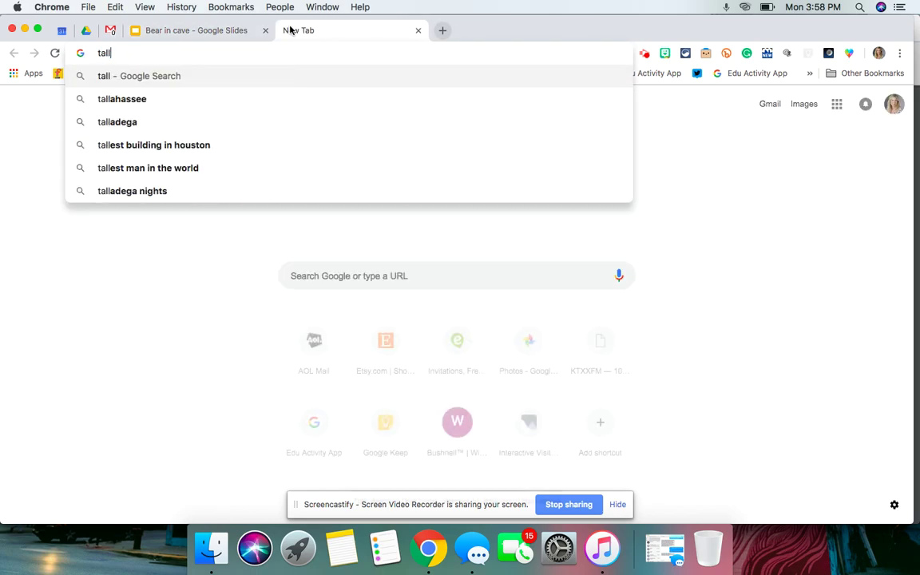
pyautogui.write('tweet')
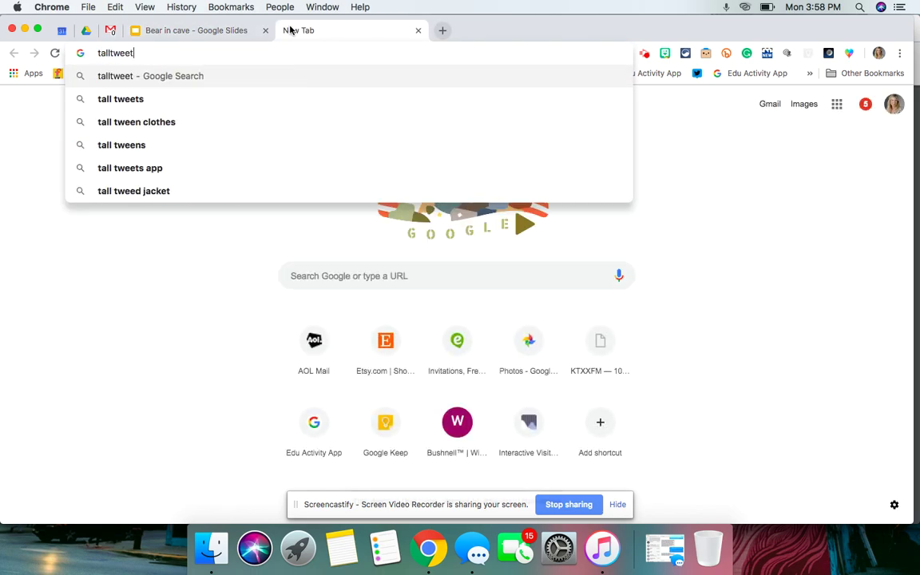
pyautogui.write('s.com')
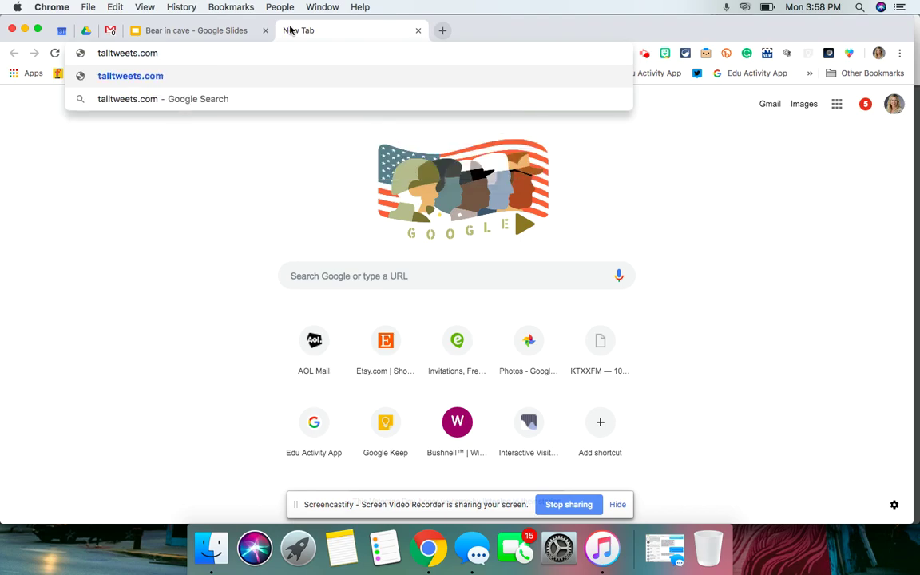
pyautogui.press('Return')
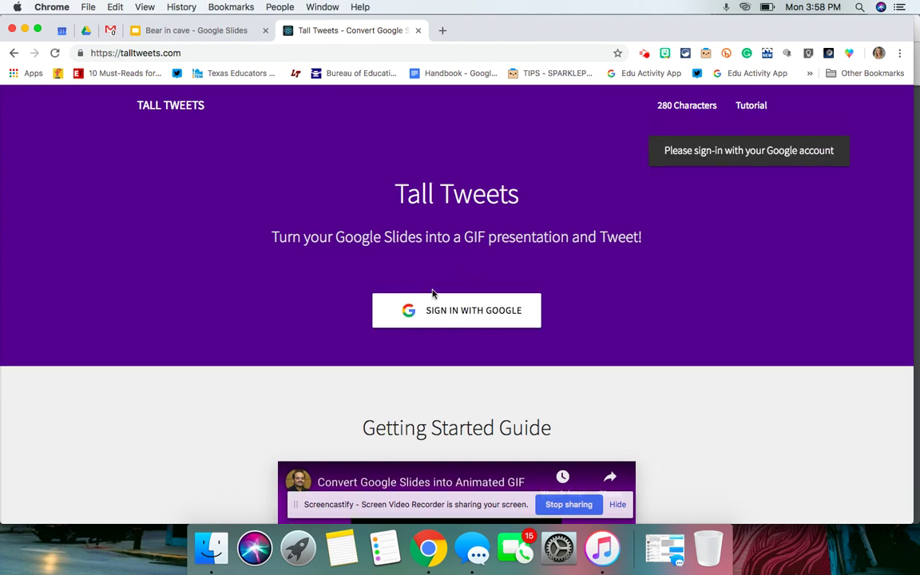
# Sign in to Tall Tweets with the existing Google account and allow the requested access to Drive and Slides
pyautogui.click(488, 320)
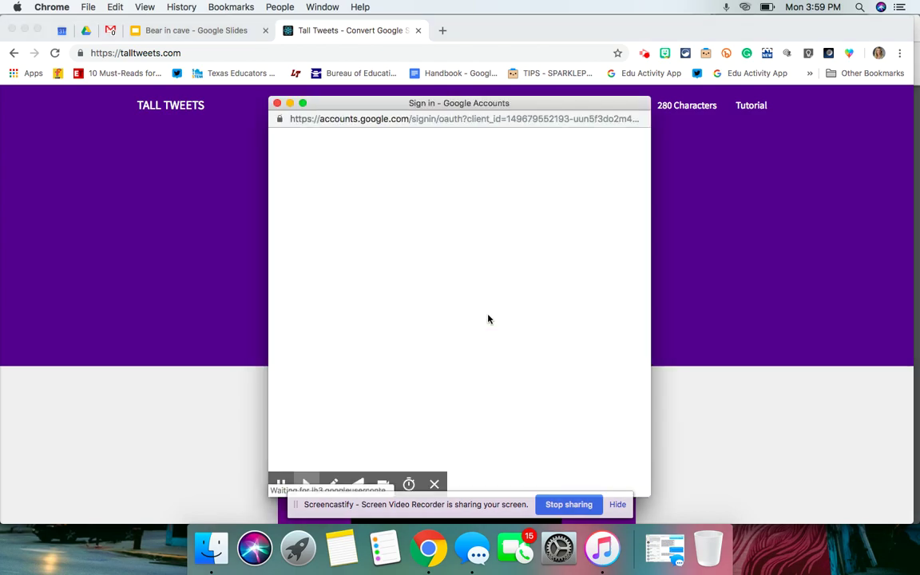
pyautogui.click(394, 268)
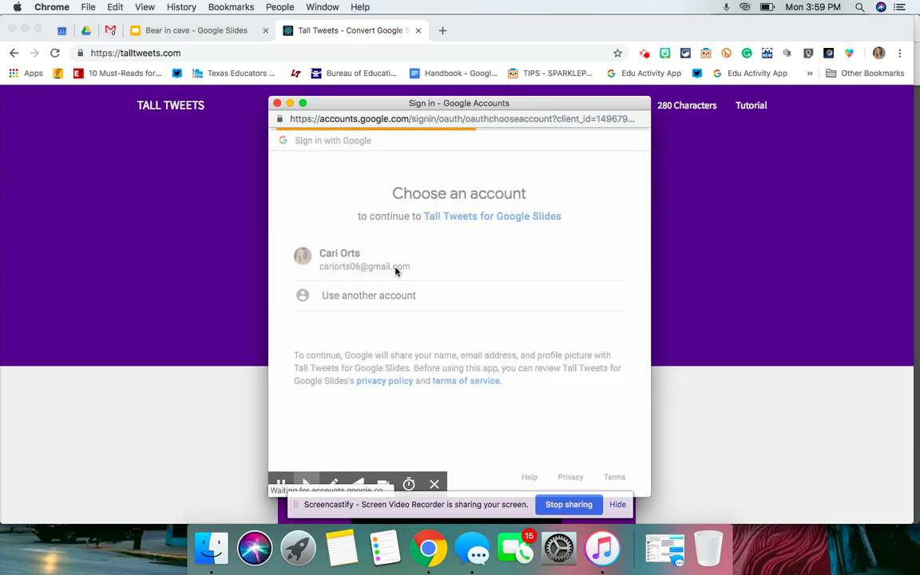
pyautogui.scroll(-3, 399, 280)
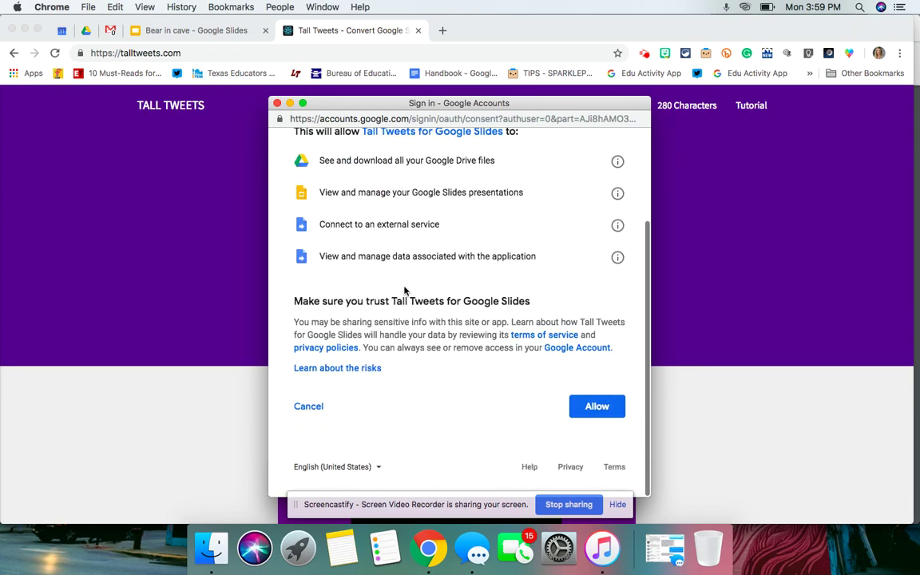
pyautogui.click(597, 416)
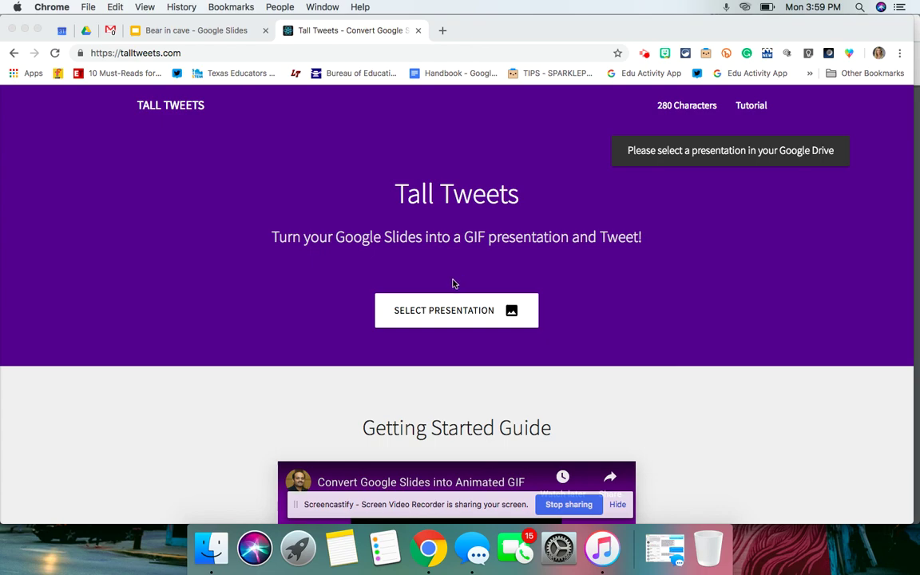
# Select the "Bear in cave" presentation from Google Drive as the source for the GIF
pyautogui.click(437, 311)
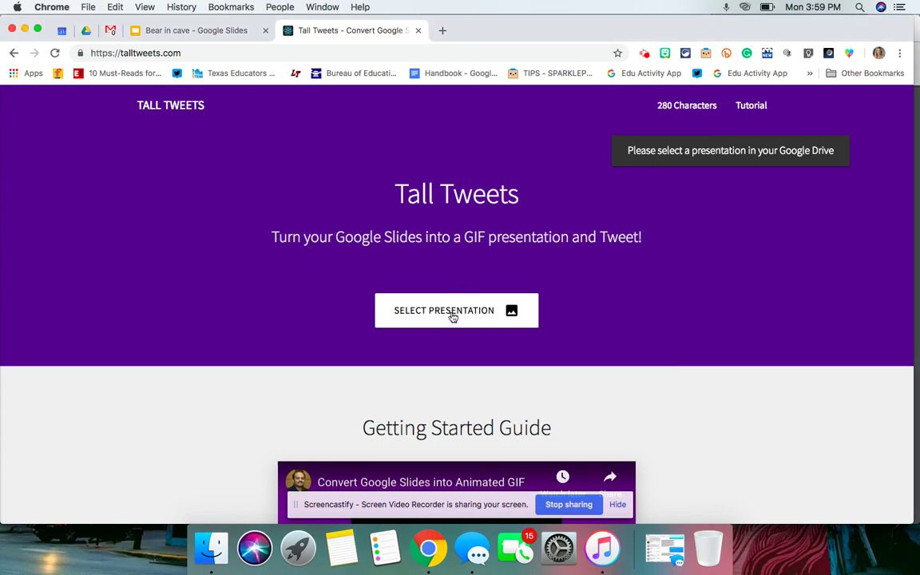
pyautogui.click(438, 312)
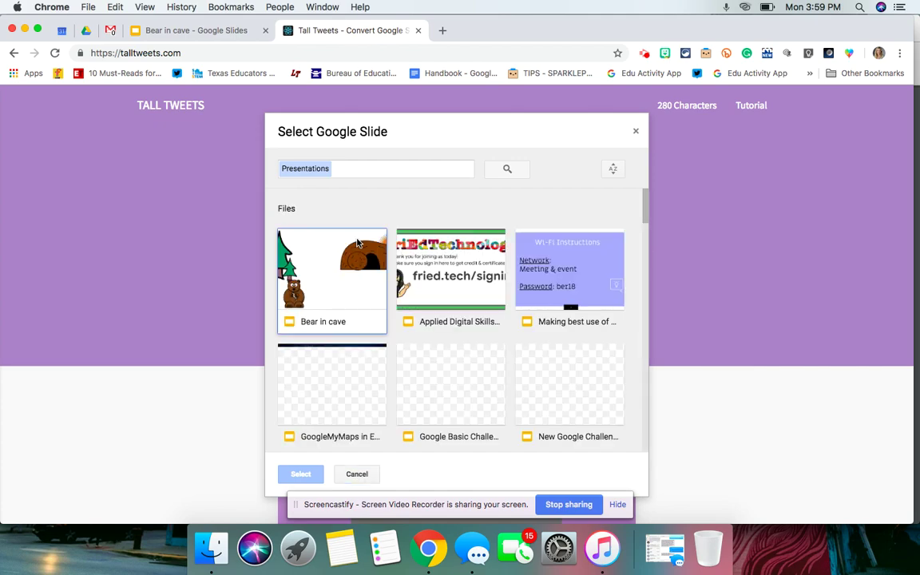
pyautogui.click(280, 275)
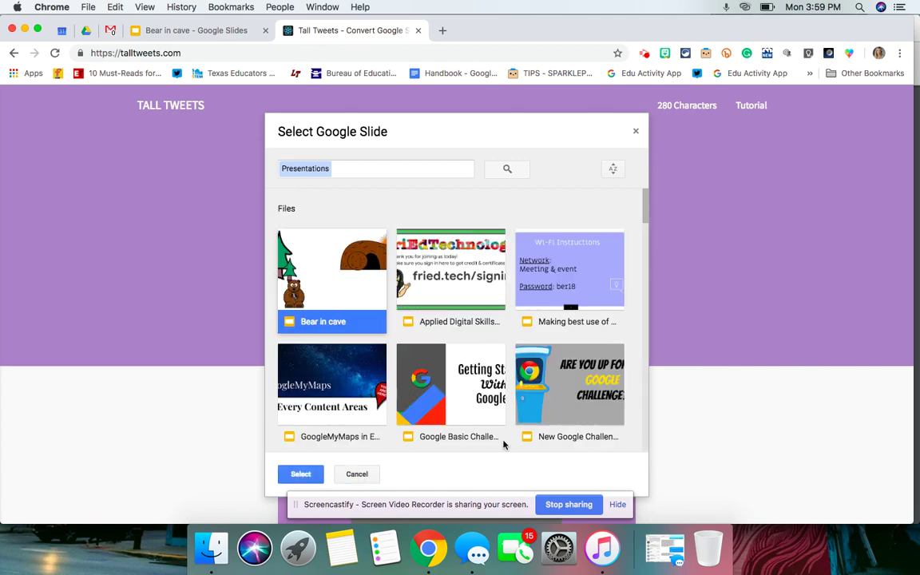
pyautogui.click(302, 473)
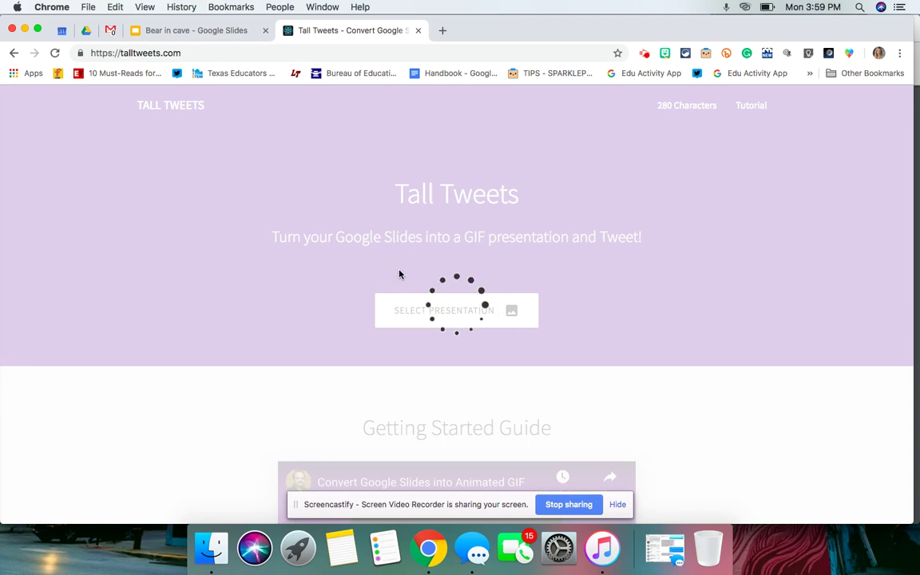
# Create a GIF with an image width of 500 pixels and a slide duration of .5 seconds, and save it
pyautogui.scroll(-4, 440, 327)
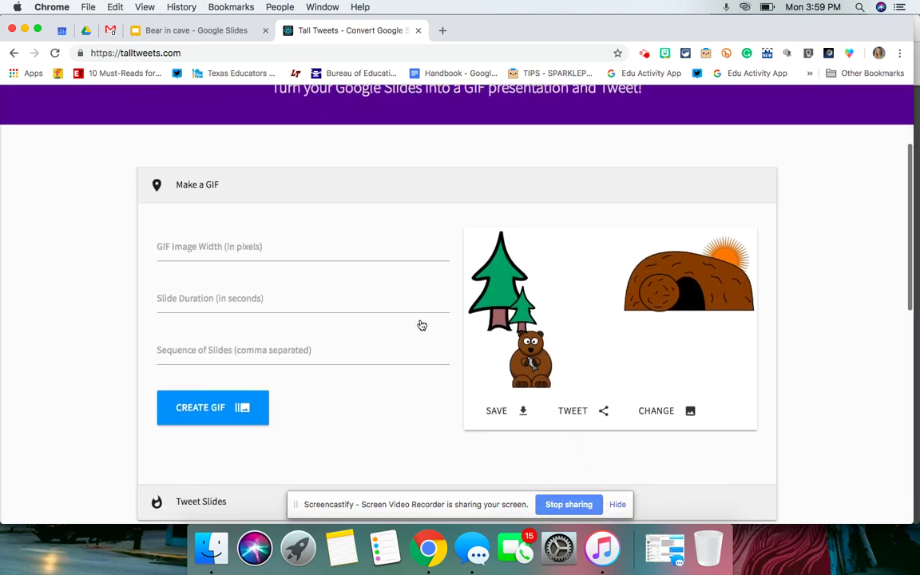
pyautogui.scroll(-1, 421, 325)
pyautogui.click(243, 215)
pyautogui.write('500')
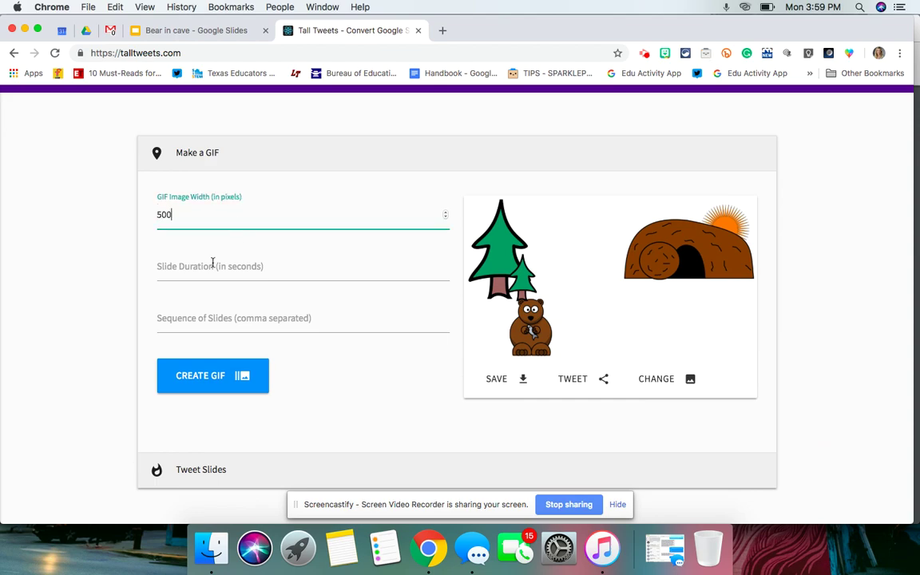
pyautogui.click(206, 265)
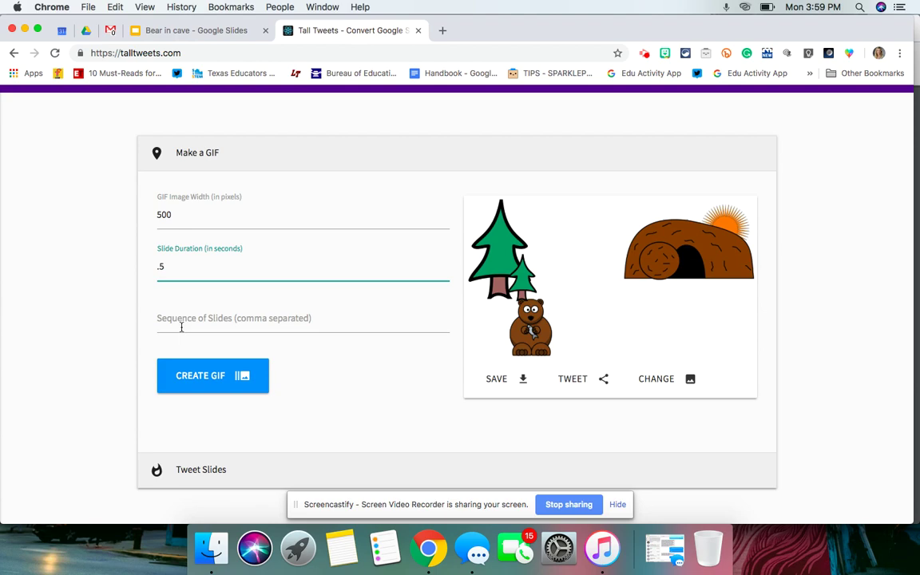
pyautogui.click(201, 385)
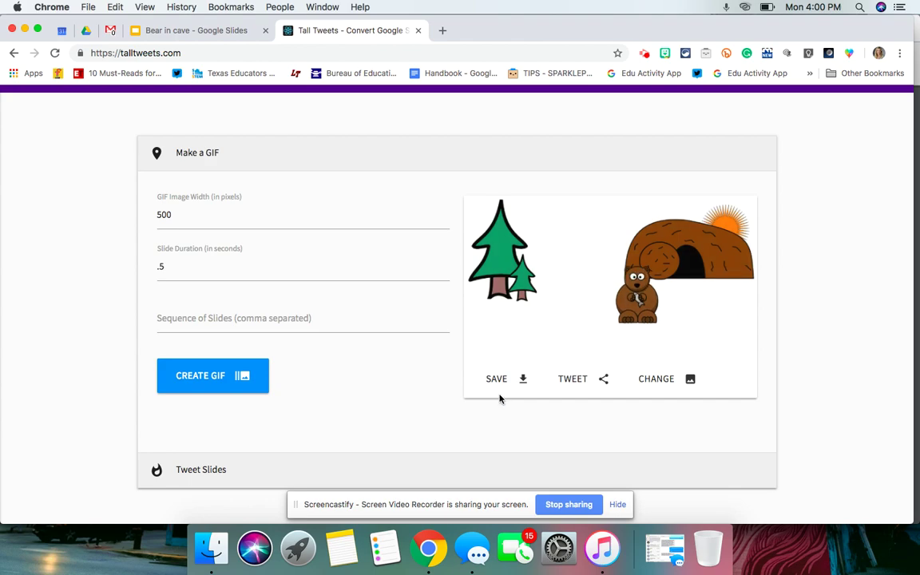
pyautogui.click(500, 389)
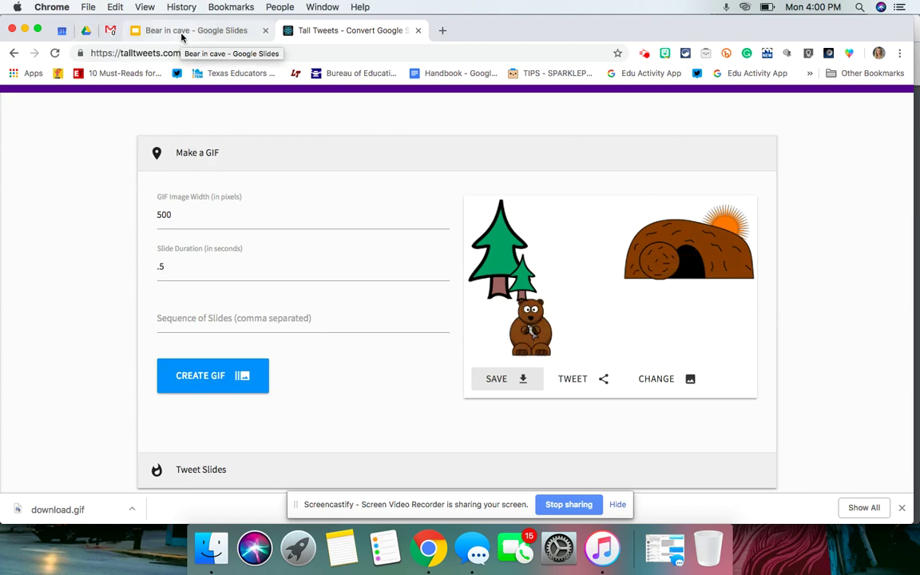
# Return to the Bear in cave presentation, add a blank slide after slide 5 and insert the downloaded download.gif on it
pyautogui.click(189, 30)
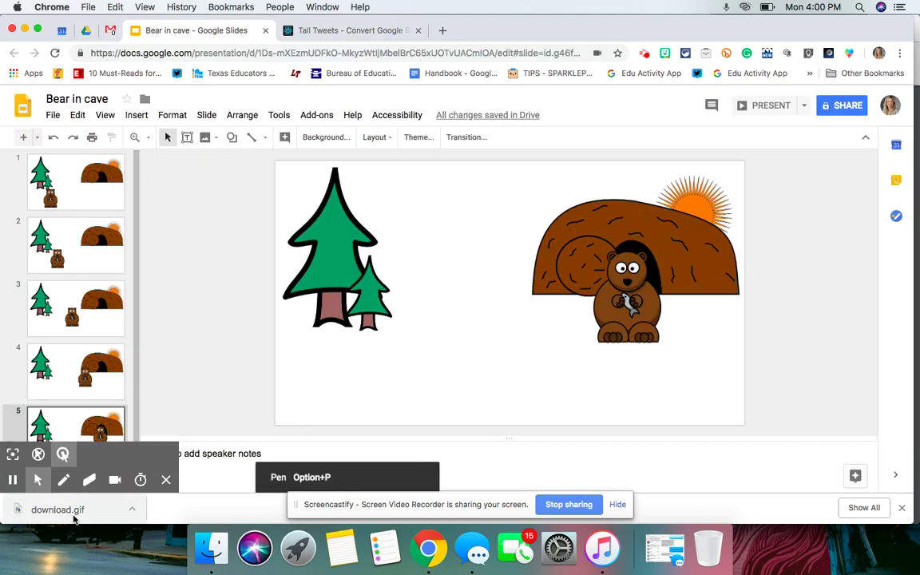
pyautogui.click(36, 137)
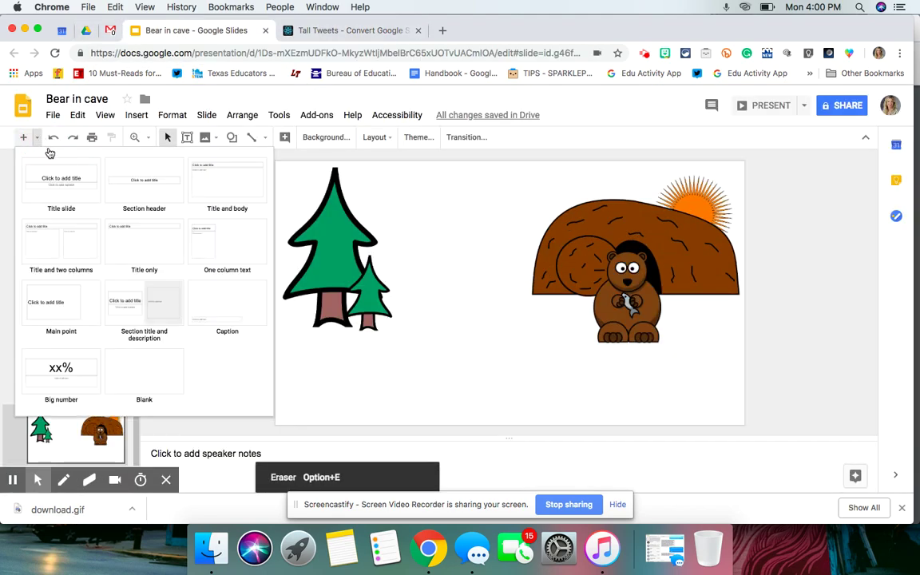
pyautogui.click(139, 369)
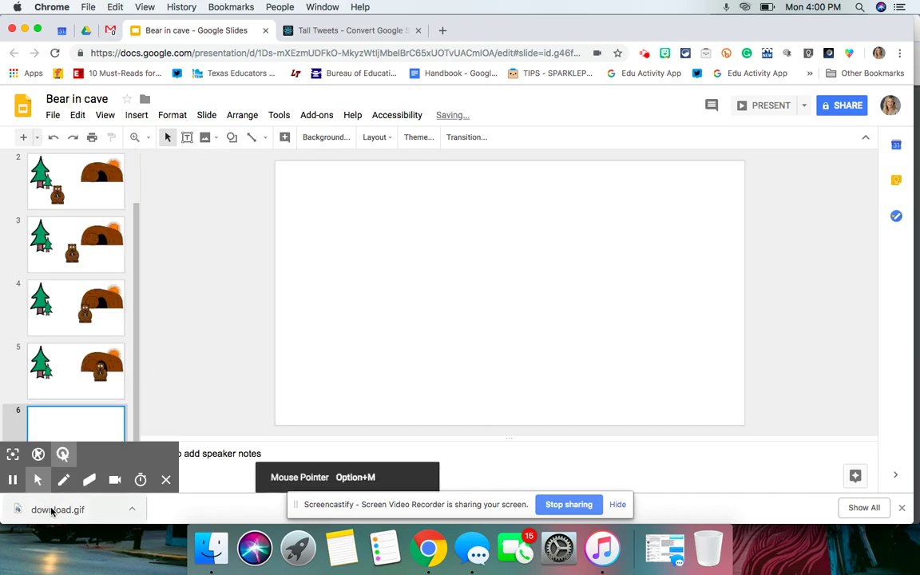
pyautogui.moveTo(53, 522); pyautogui.dragTo(380, 314)
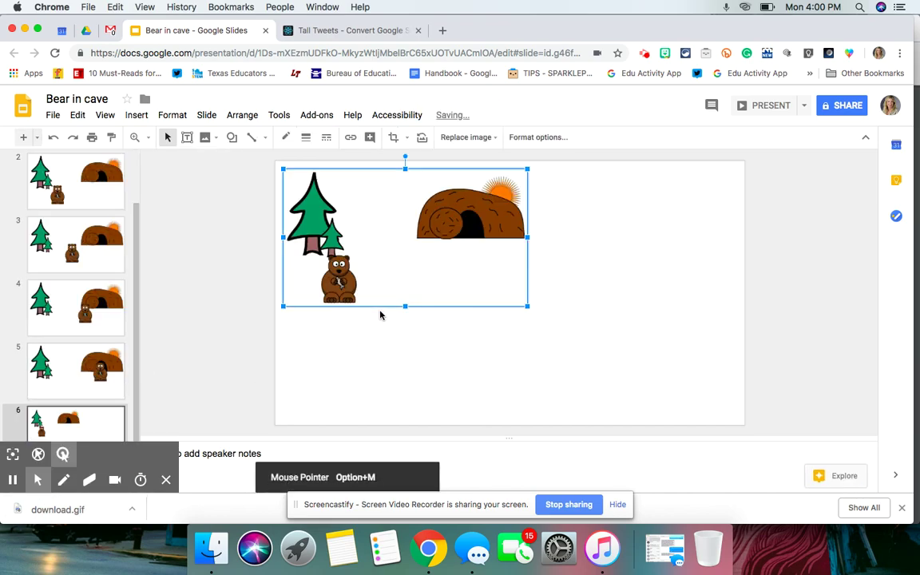